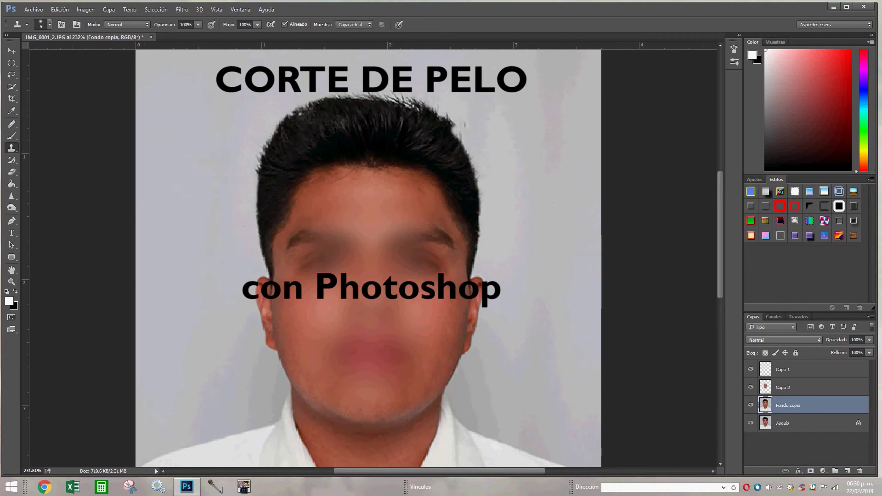
# Duplicate Fondo into Fondo copia, zoom in on the hair, and pick the Clone Stamp
pyautogui.moveTo(171, 121)
pyautogui.mouseDown()
pyautogui.moveTo(359, 105)
pyautogui.moveTo(163, 96)
pyautogui.mouseUp()
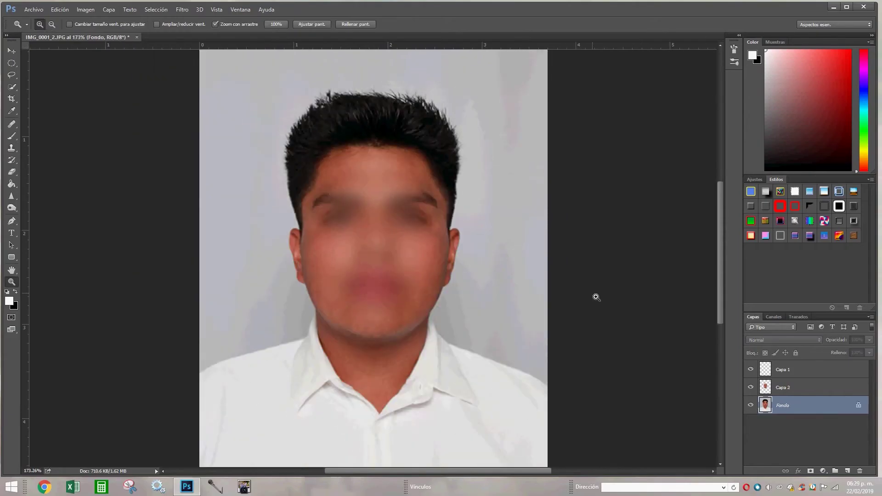
pyautogui.rightClick(805, 409)
pyautogui.click(794, 327)
pyautogui.click(521, 147)
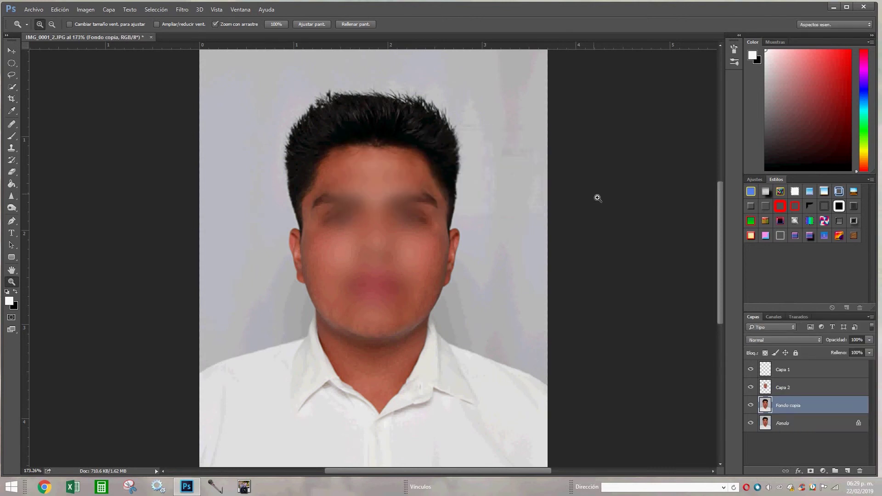
pyautogui.moveTo(401, 108); pyautogui.dragTo(388, 97)
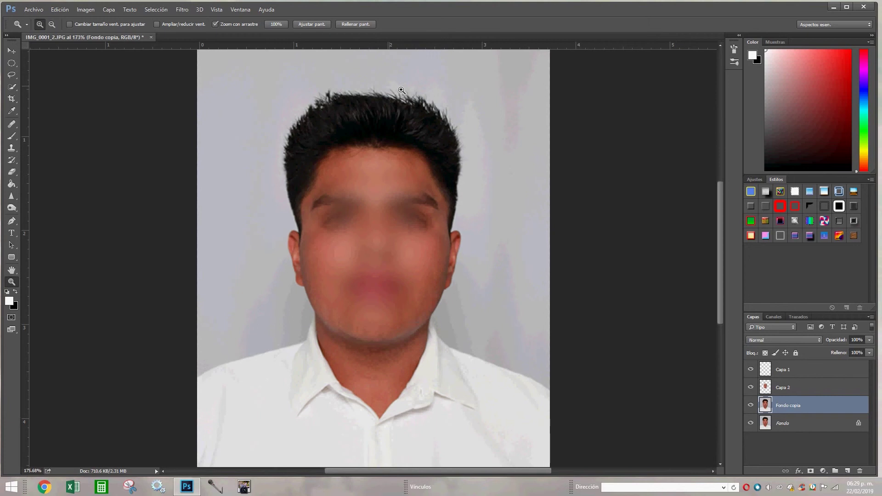
pyautogui.click(19, 148)
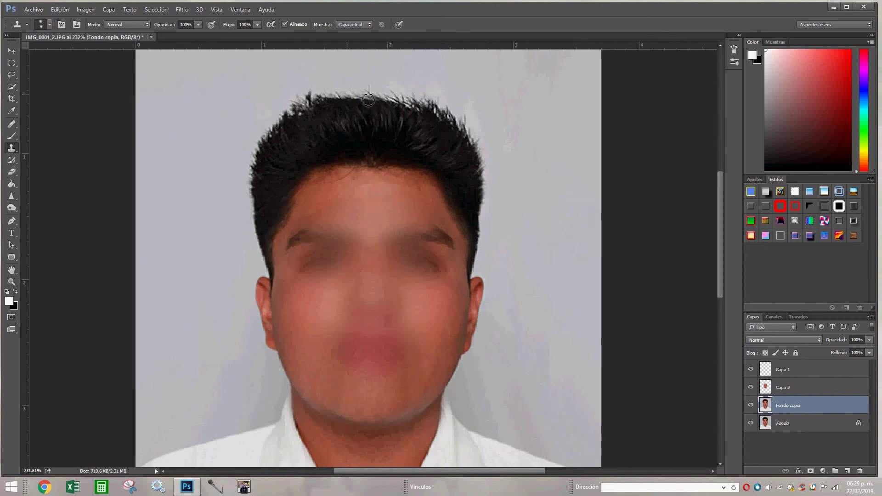
# Clone background over the spiky hair tips along the top of the head
pyautogui.keyDown('alt'); pyautogui.click(452, 121); pyautogui.keyUp('alt')
pyautogui.moveTo(452, 122); pyautogui.dragTo(453, 114)
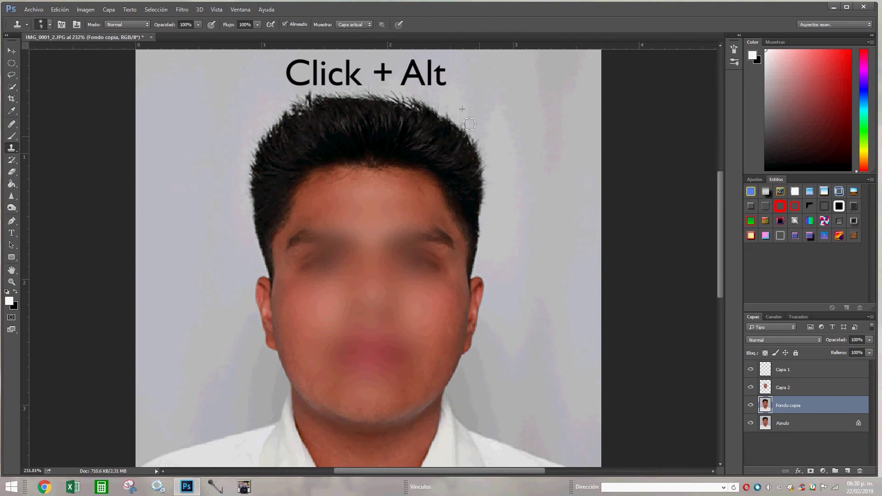
pyautogui.keyDown('alt'); pyautogui.click(452, 104); pyautogui.keyUp('alt')
pyautogui.moveTo(409, 103); pyautogui.dragTo(408, 103)
pyautogui.keyDown('alt'); pyautogui.click(312, 95); pyautogui.keyUp('alt')
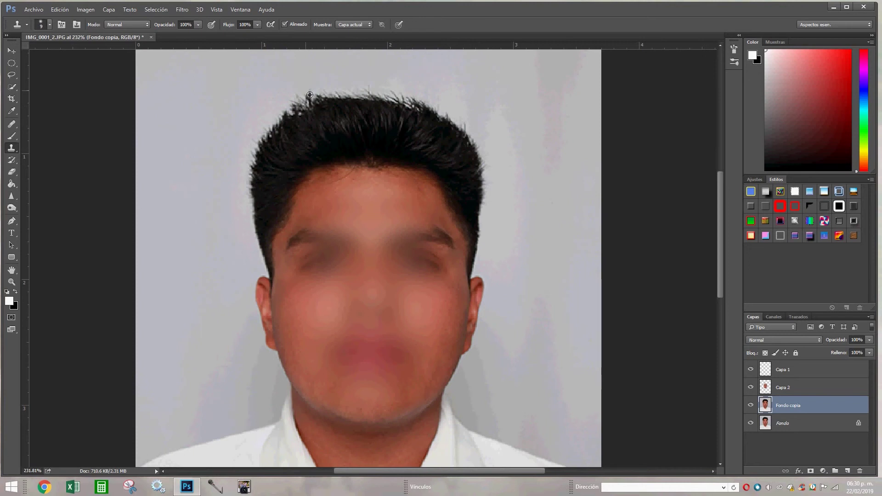
pyautogui.moveTo(317, 103); pyautogui.dragTo(283, 122)
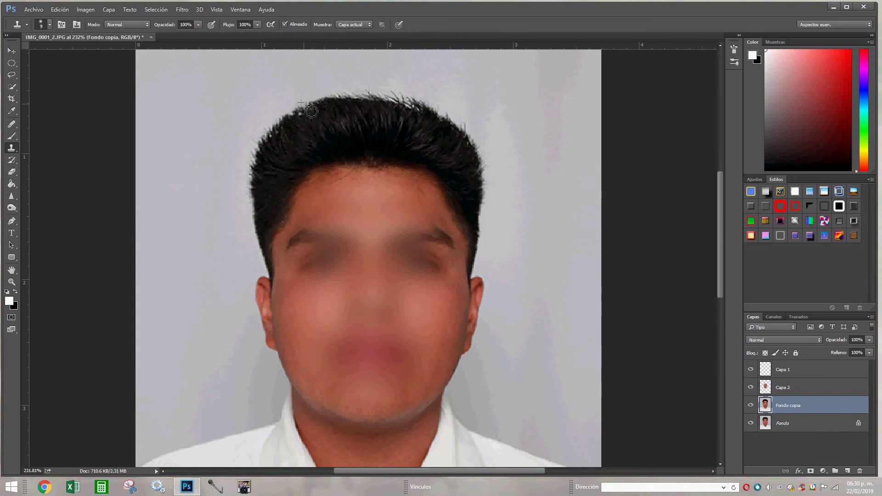
# Clone background over stray wisps on the left and right hair edges
pyautogui.moveTo(265, 145)
pyautogui.mouseDown()
pyautogui.moveTo(260, 179)
pyautogui.moveTo(272, 139)
pyautogui.moveTo(257, 209)
pyautogui.mouseUp()
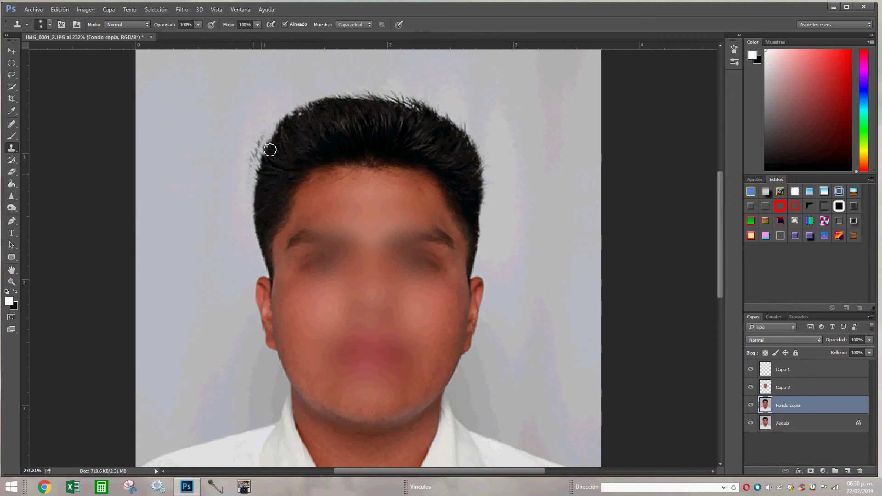
pyautogui.moveTo(266, 143); pyautogui.dragTo(271, 133)
pyautogui.moveTo(476, 144)
pyautogui.mouseDown()
pyautogui.moveTo(497, 208)
pyautogui.moveTo(488, 188)
pyautogui.mouseUp()
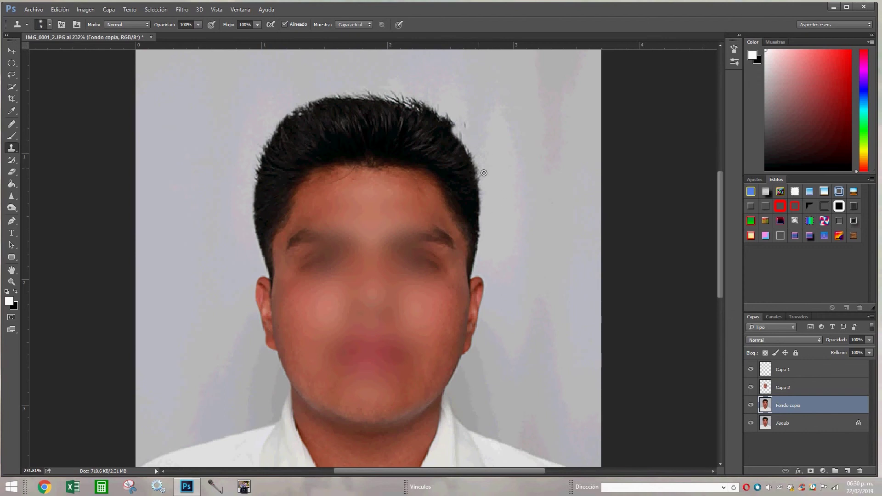
pyautogui.keyDown('alt'); pyautogui.click(482, 171); pyautogui.keyUp('alt')
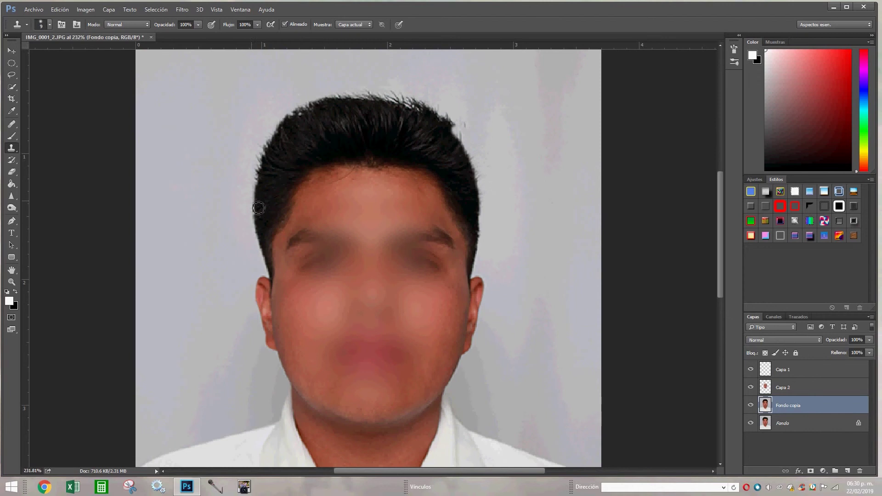
pyautogui.moveTo(259, 208); pyautogui.dragTo(263, 267)
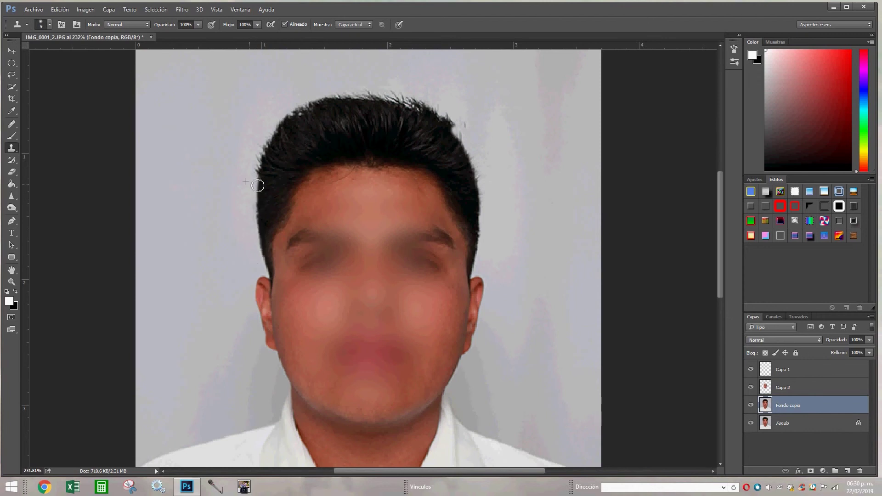
pyautogui.moveTo(258, 185); pyautogui.dragTo(258, 199)
# Clone background to round off the upper-left and left hair edges
pyautogui.keyDown('alt'); pyautogui.click(289, 117); pyautogui.keyUp('alt')
pyautogui.moveTo(288, 138)
pyautogui.mouseDown()
pyautogui.moveTo(270, 171)
pyautogui.moveTo(287, 132)
pyautogui.mouseUp()
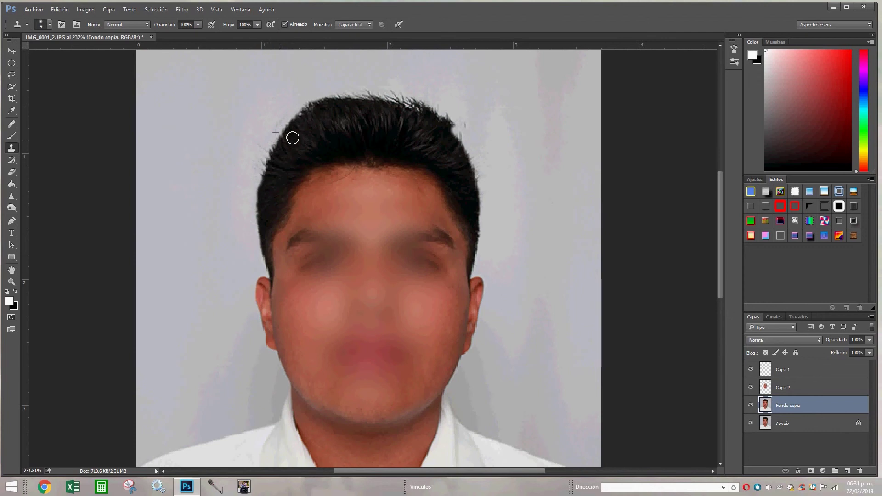
pyautogui.moveTo(332, 112)
pyautogui.mouseDown()
pyautogui.moveTo(367, 101)
pyautogui.moveTo(459, 121)
pyautogui.mouseUp()
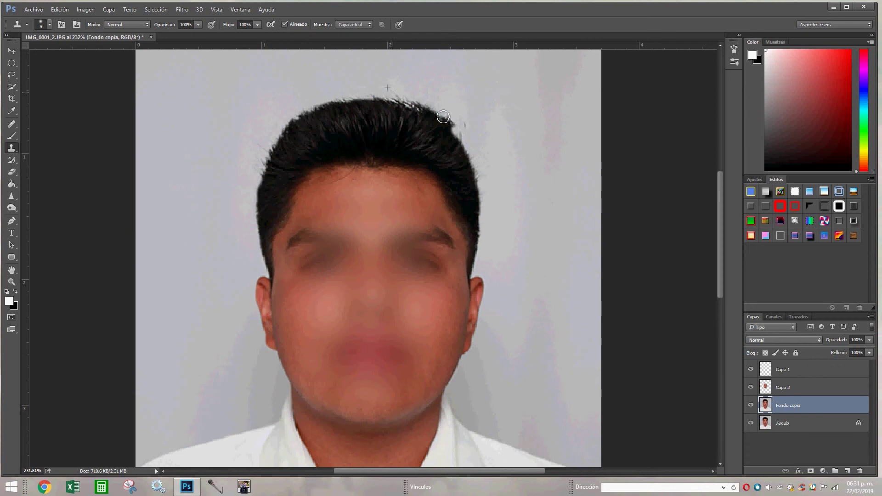
pyautogui.keyDown('alt'); pyautogui.click(258, 196); pyautogui.keyUp('alt')
pyautogui.moveTo(260, 211); pyautogui.dragTo(253, 243)
pyautogui.keyDown('alt'); pyautogui.click(303, 118); pyautogui.keyUp('alt')
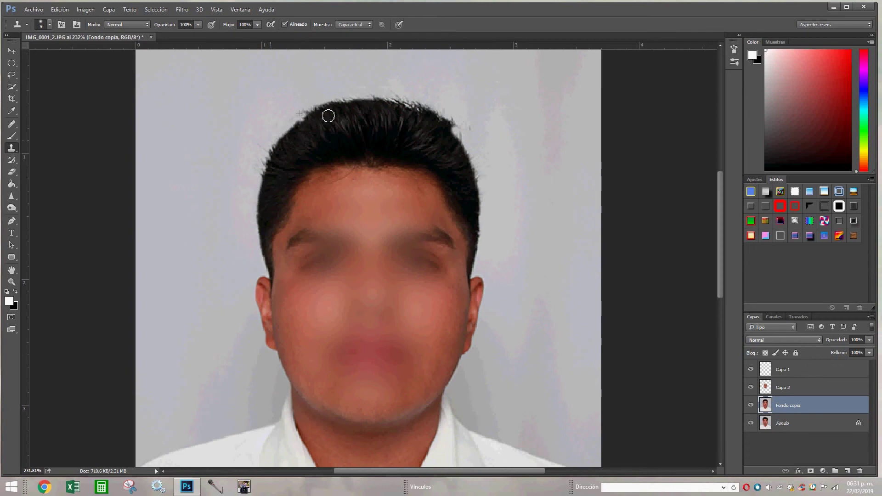
pyautogui.moveTo(260, 159); pyautogui.dragTo(257, 166)
# Lower and round the top hairline, removing stray strands across the top
pyautogui.keyDown('alt'); pyautogui.click(377, 85); pyautogui.keyUp('alt')
pyautogui.moveTo(393, 99)
pyautogui.mouseDown()
pyautogui.moveTo(463, 123)
pyautogui.moveTo(468, 137)
pyautogui.mouseUp()
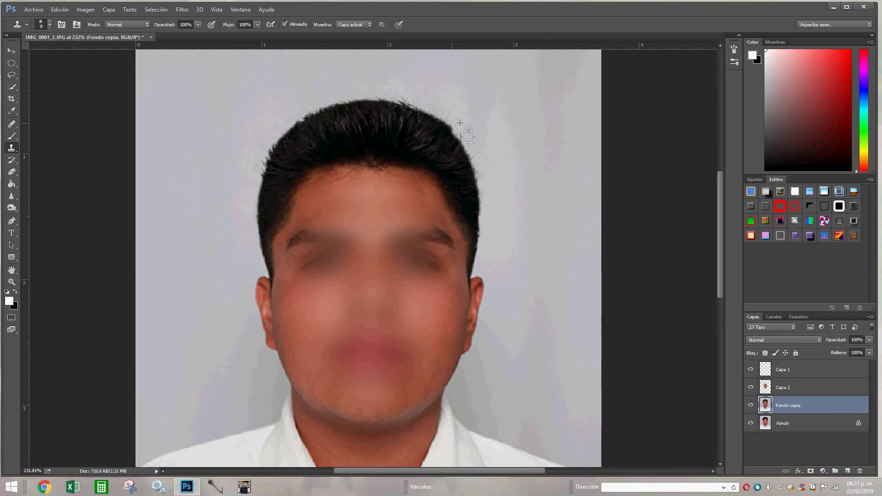
pyautogui.moveTo(416, 106); pyautogui.dragTo(395, 96)
pyautogui.moveTo(372, 103); pyautogui.dragTo(448, 125)
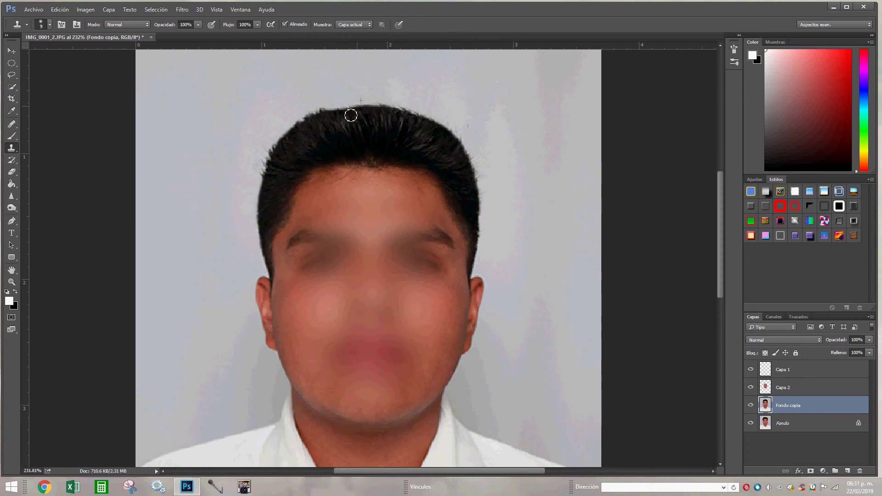
pyautogui.moveTo(351, 113)
pyautogui.mouseDown()
pyautogui.moveTo(286, 138)
pyautogui.moveTo(266, 177)
pyautogui.mouseUp()
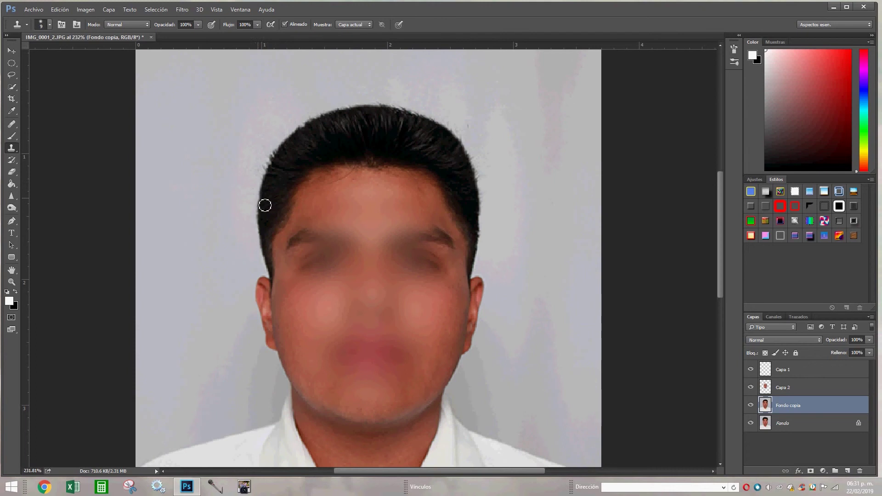
pyautogui.moveTo(265, 205); pyautogui.dragTo(266, 197)
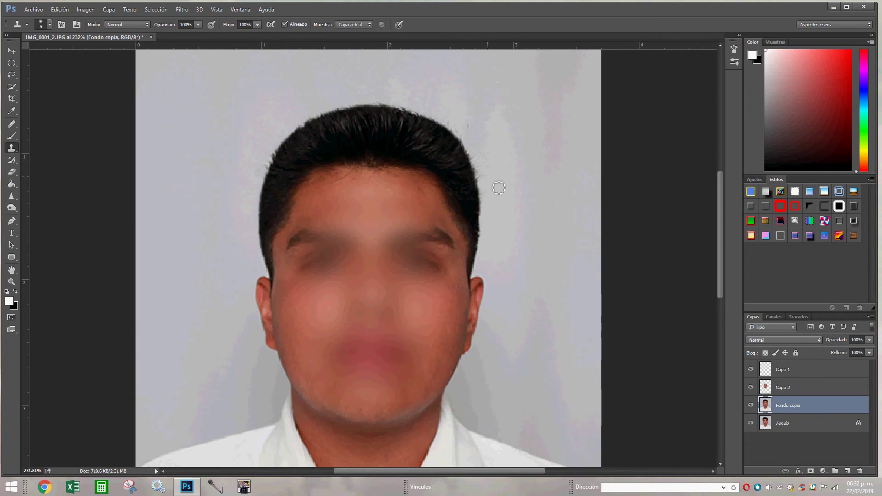
# Smooth the right hair outline, then hide Fondo copia to compare with the original
pyautogui.keyDown('alt'); pyautogui.click(470, 145); pyautogui.keyUp('alt')
pyautogui.moveTo(473, 175); pyautogui.dragTo(491, 223)
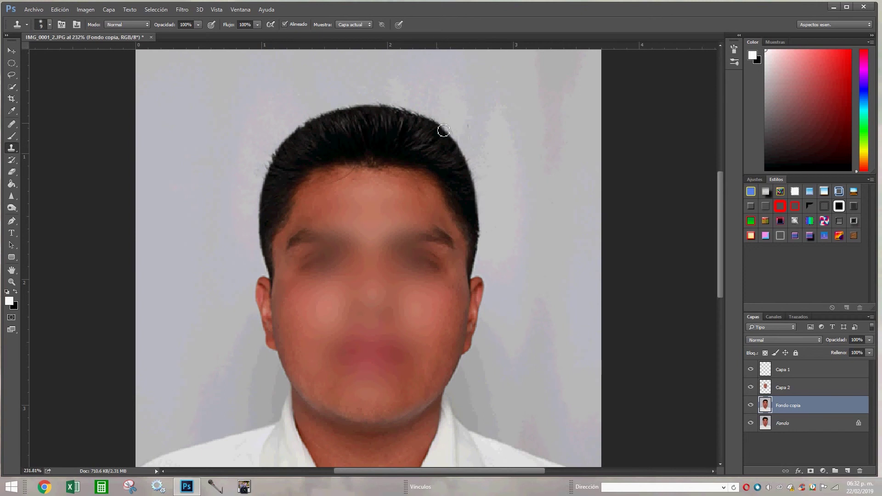
pyautogui.moveTo(443, 130); pyautogui.dragTo(498, 190)
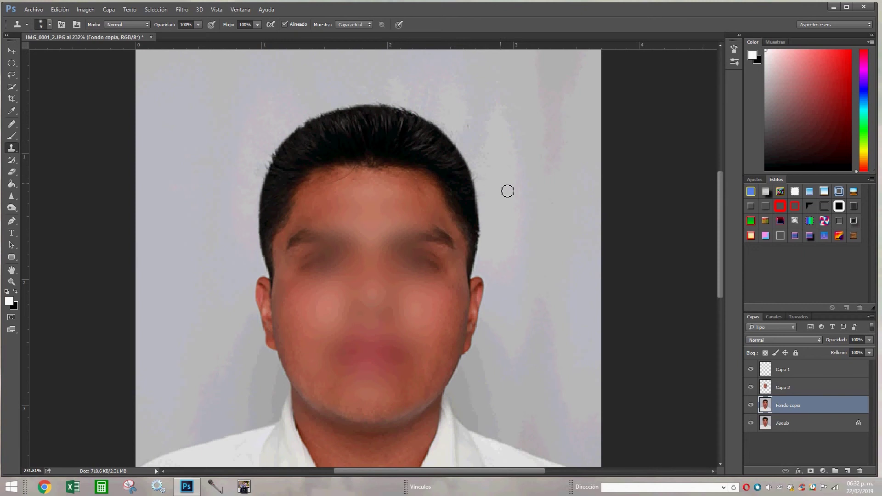
pyautogui.click(750, 406)
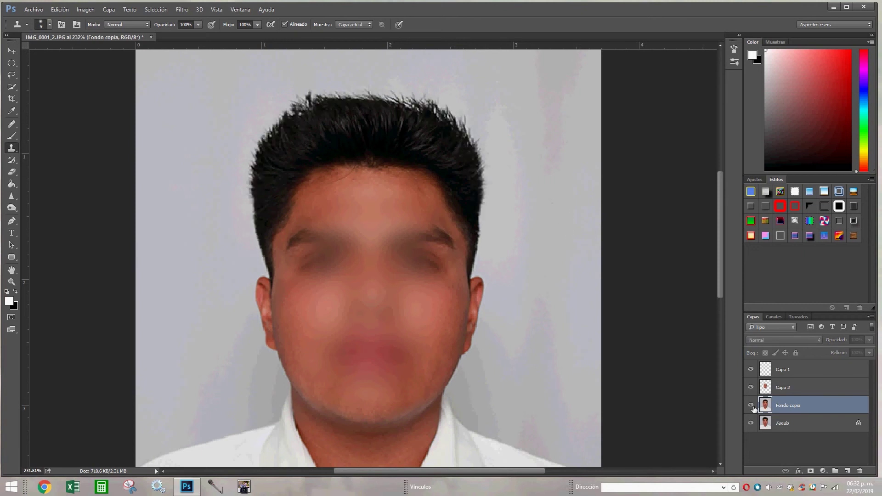
# Show Fondo copia again and clone away rough spots on the top, left and right hair edges
pyautogui.click(751, 406)
pyautogui.click(751, 405)
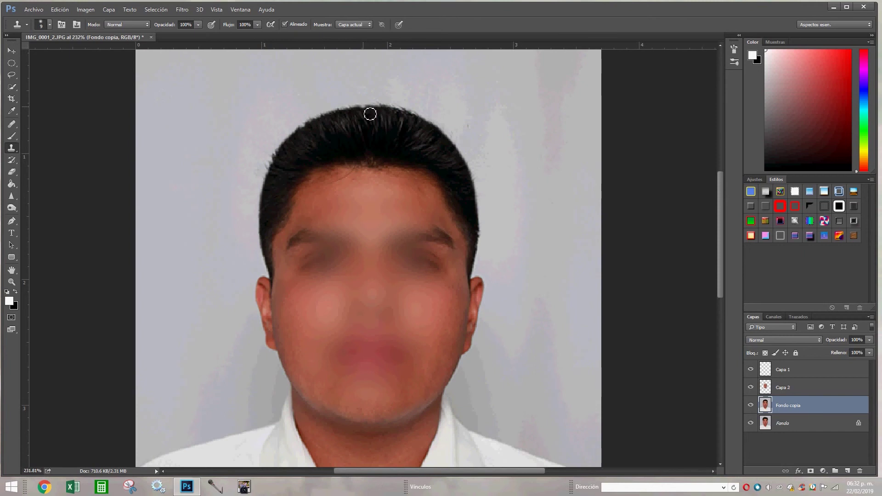
pyautogui.moveTo(345, 114)
pyautogui.mouseDown()
pyautogui.moveTo(339, 120)
pyautogui.moveTo(437, 133)
pyautogui.moveTo(356, 115)
pyautogui.moveTo(278, 160)
pyautogui.moveTo(311, 127)
pyautogui.moveTo(264, 185)
pyautogui.moveTo(305, 139)
pyautogui.mouseUp()
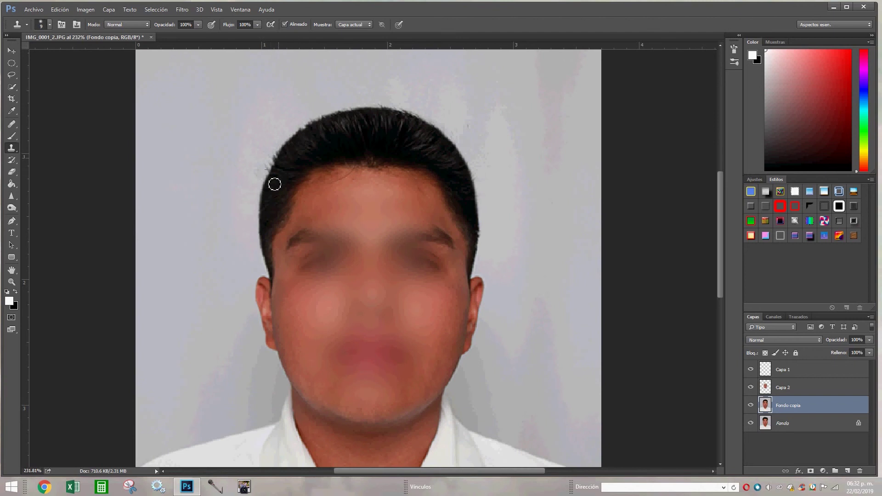
pyautogui.moveTo(274, 184)
pyautogui.mouseDown()
pyautogui.moveTo(260, 233)
pyautogui.moveTo(269, 153)
pyautogui.mouseUp()
pyautogui.moveTo(450, 138); pyautogui.dragTo(474, 192)
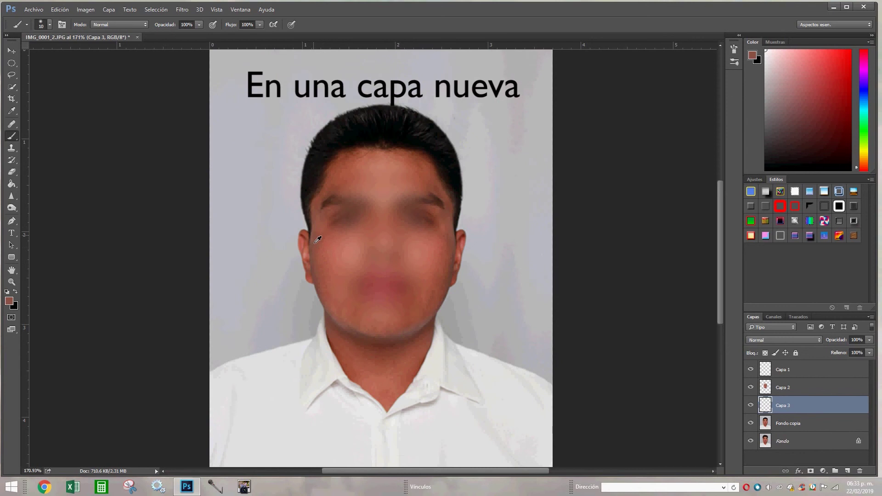
# Paint sampled skin tone over both ears on Capa 3 and set its opacity to 80%
pyautogui.keyDown('alt'); pyautogui.click(317, 241); pyautogui.keyUp('alt')
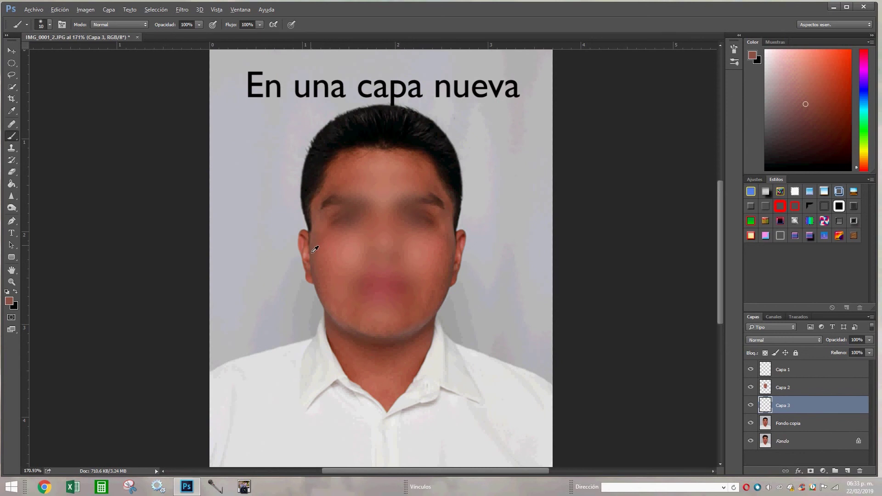
pyautogui.keyDown('alt'); pyautogui.click(316, 246); pyautogui.keyUp('alt')
pyautogui.keyDown('alt'); pyautogui.click(452, 235); pyautogui.keyUp('alt')
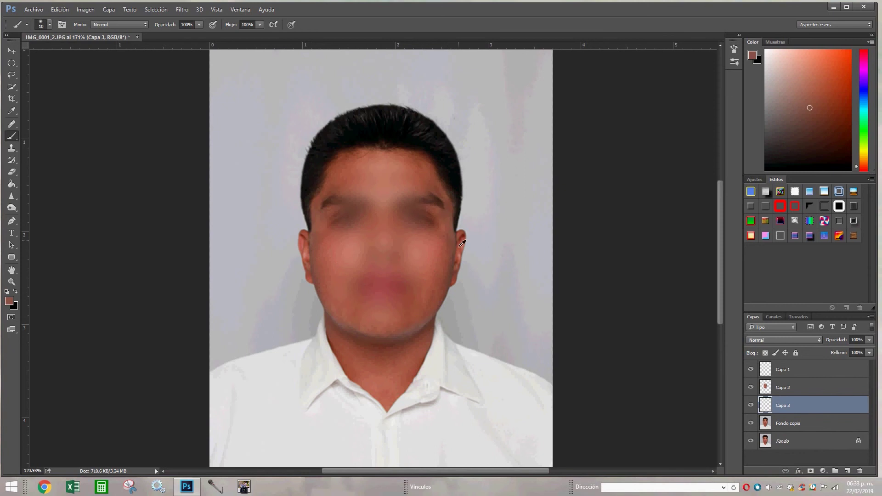
pyautogui.keyDown('alt'); pyautogui.click(460, 242); pyautogui.keyUp('alt')
pyautogui.keyDown('alt'); pyautogui.click(308, 238); pyautogui.keyUp('alt')
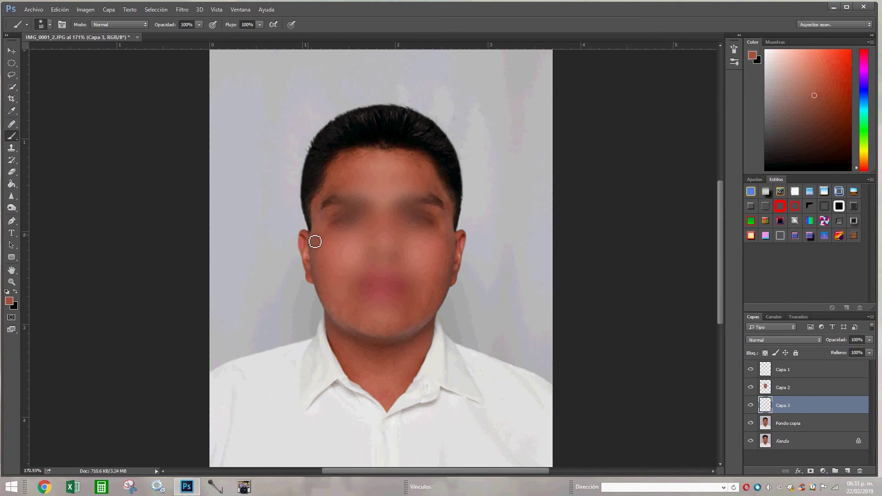
pyautogui.keyDown('alt'); pyautogui.click(310, 240); pyautogui.keyUp('alt')
pyautogui.click(857, 339)
pyautogui.write('80')
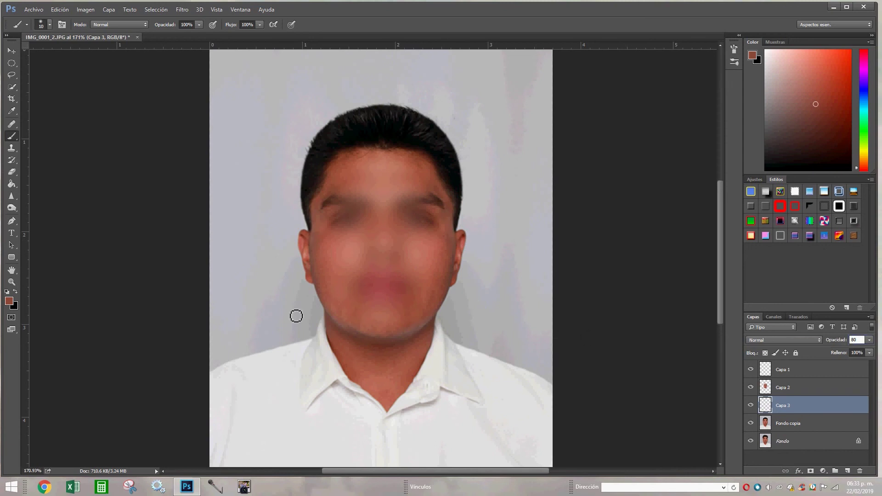
# With a 17 px brush, heal and clone hair on Fondo copia to smooth the top outline
pyautogui.click(41, 24)
pyautogui.click(25, 51)
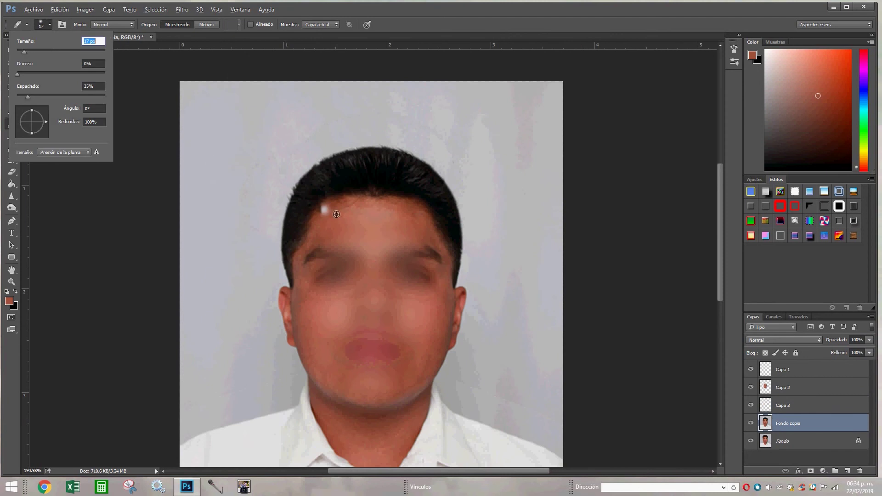
pyautogui.click(363, 211)
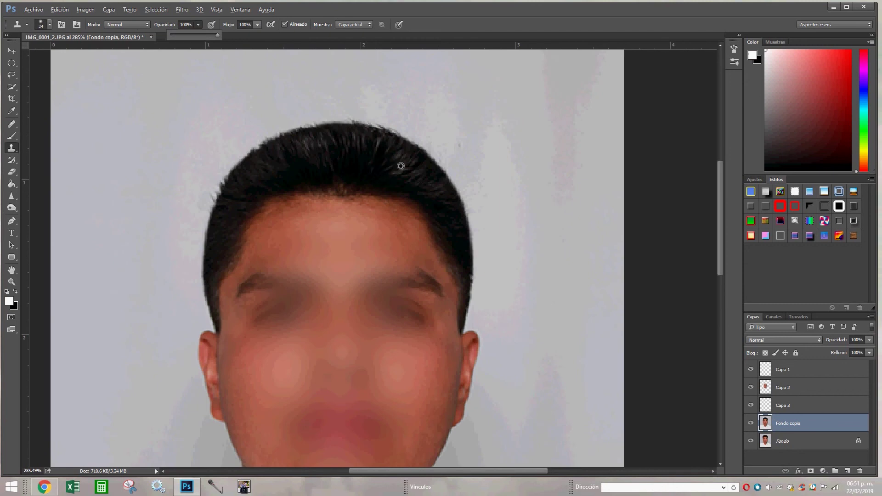
pyautogui.press('j')
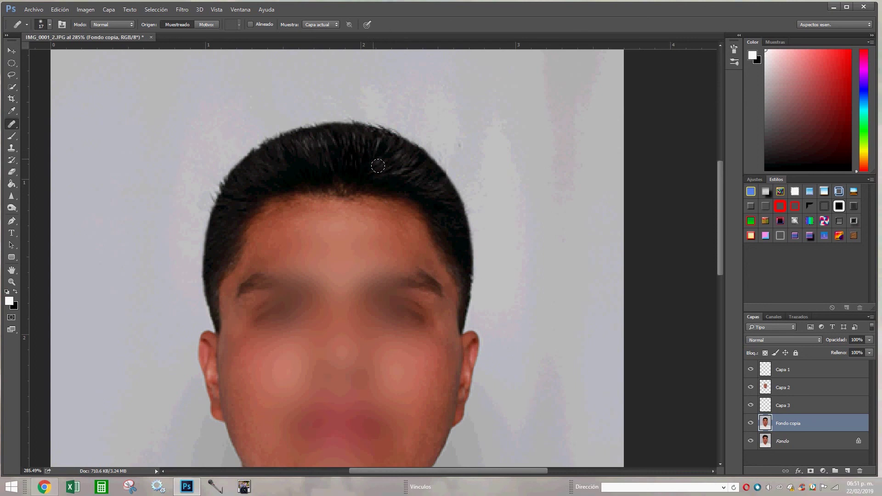
pyautogui.keyDown('alt'); pyautogui.click(306, 159); pyautogui.keyUp('alt')
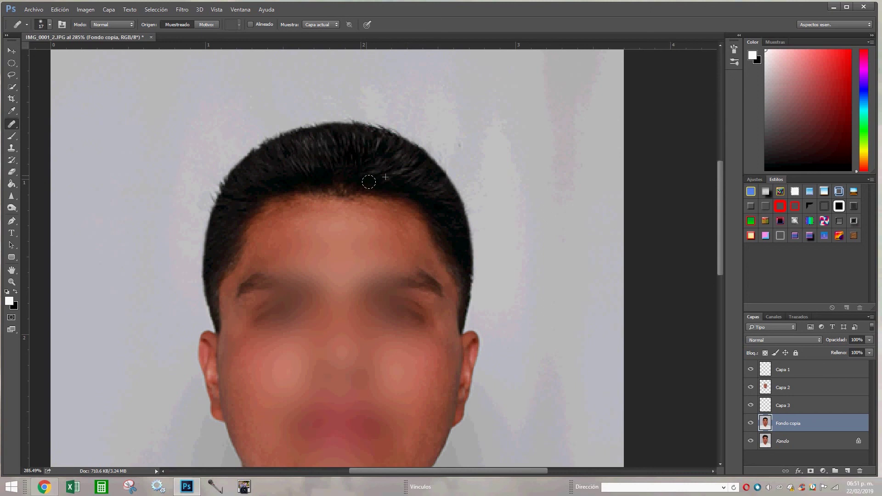
pyautogui.press('s')
pyautogui.moveTo(330, 179); pyautogui.dragTo(300, 183)
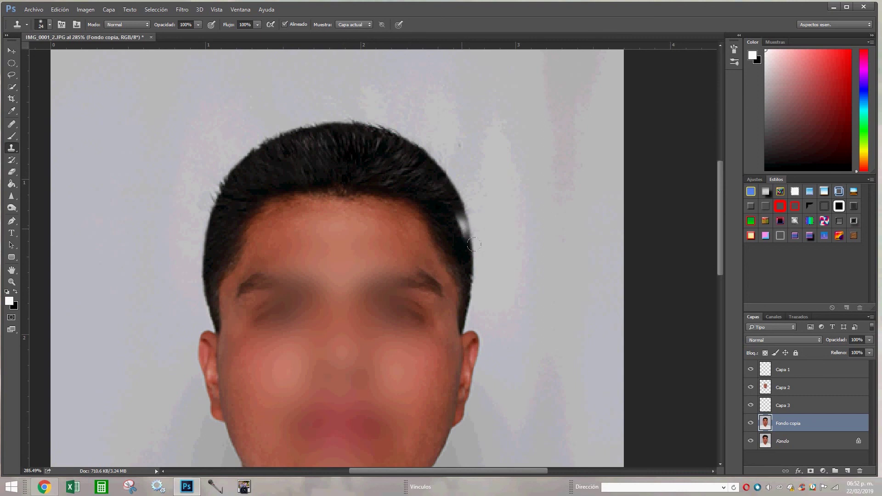
# Zoom out and Quick Select the grey background around the man with a smaller brush
pyautogui.press('z')
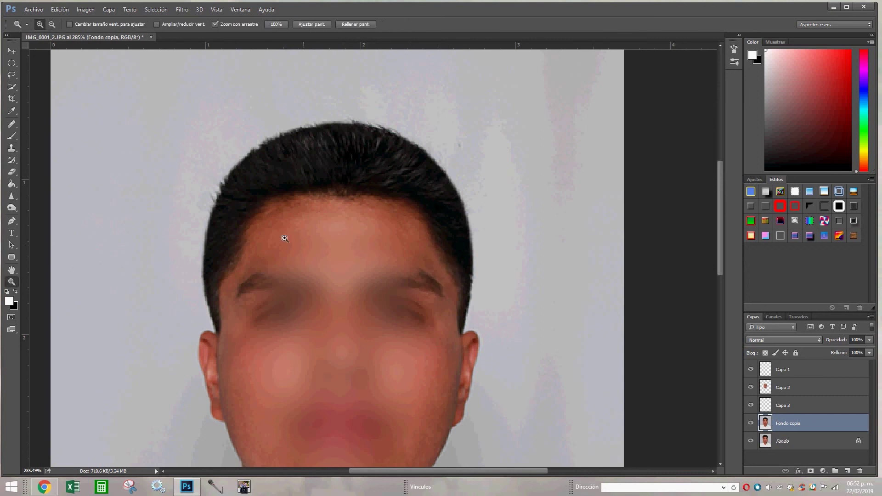
pyautogui.moveTo(275, 236); pyautogui.dragTo(183, 146)
pyautogui.press('w')
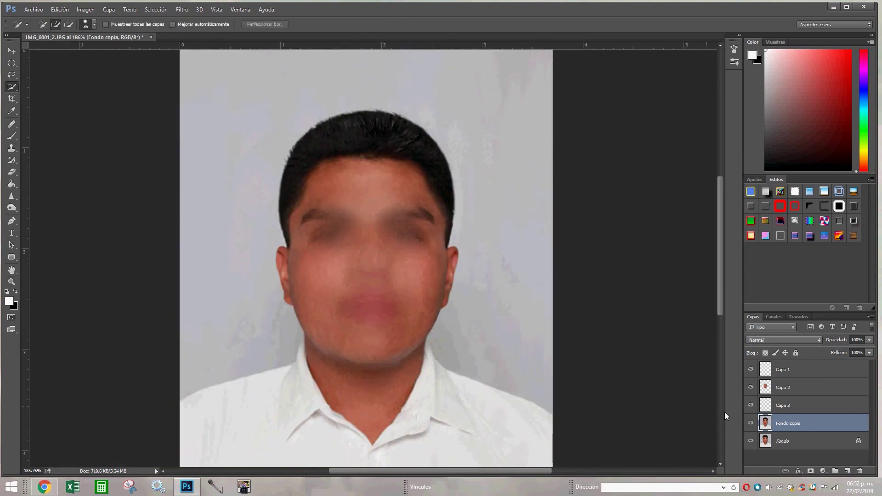
pyautogui.moveTo(478, 329)
pyautogui.mouseDown()
pyautogui.moveTo(512, 195)
pyautogui.moveTo(512, 157)
pyautogui.moveTo(437, 79)
pyautogui.moveTo(271, 126)
pyautogui.moveTo(233, 280)
pyautogui.mouseUp()
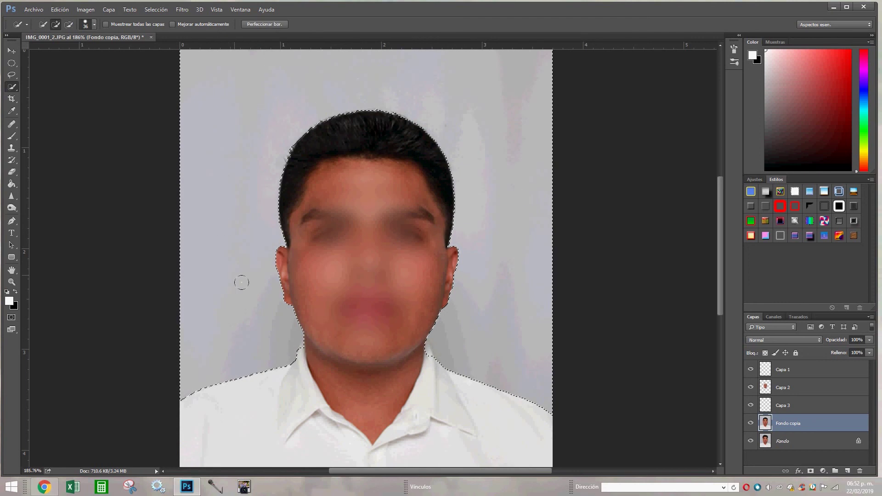
pyautogui.click(94, 24)
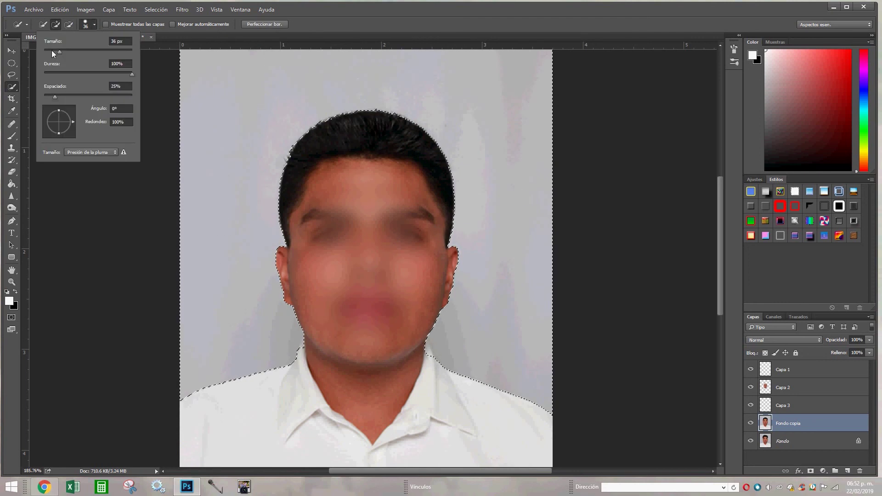
pyautogui.moveTo(62, 51); pyautogui.dragTo(52, 51)
pyautogui.press('Return')
pyautogui.press('shift')
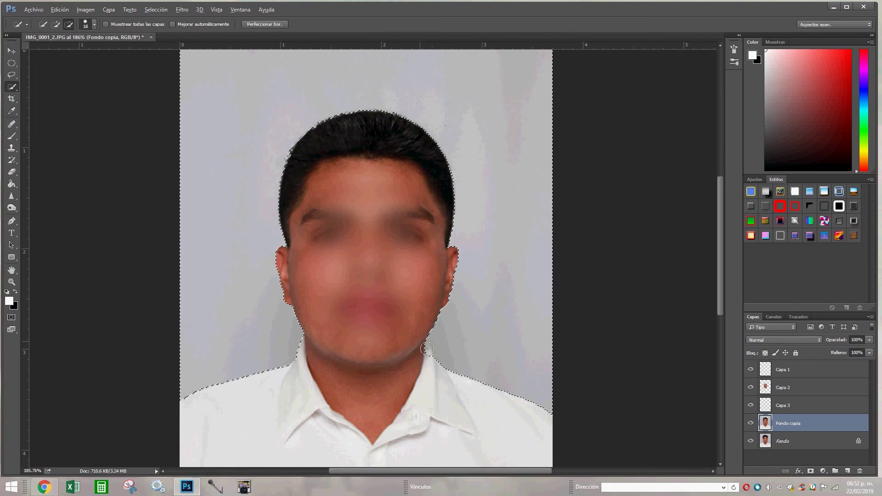
# Refine the selection edge along both sides of the hair at a 1.5 px radius
pyautogui.click(271, 24)
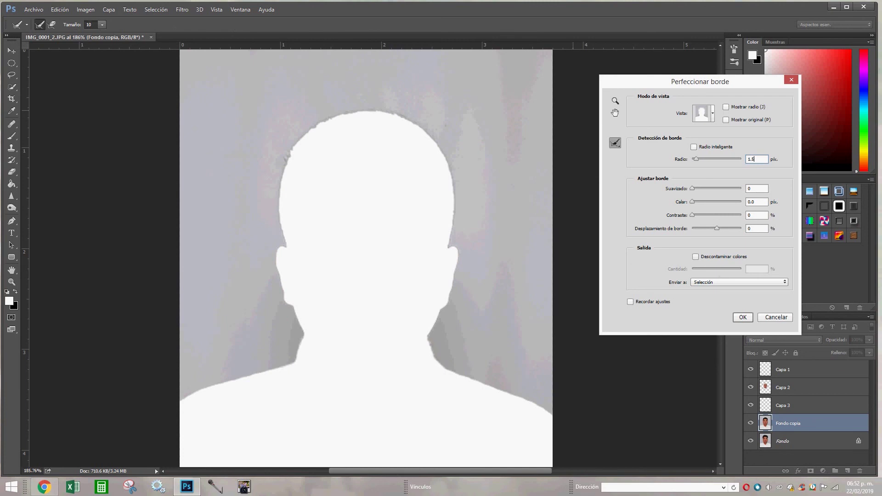
pyautogui.moveTo(404, 121); pyautogui.dragTo(452, 248)
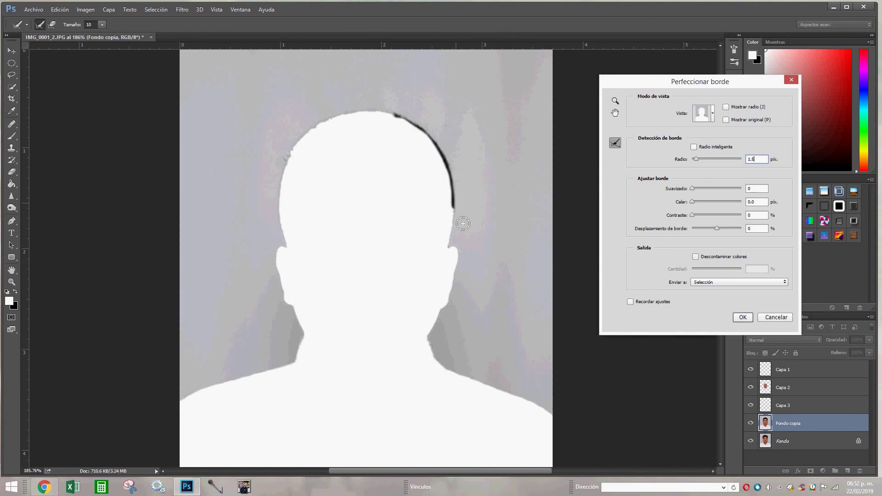
pyautogui.moveTo(402, 119); pyautogui.dragTo(296, 255)
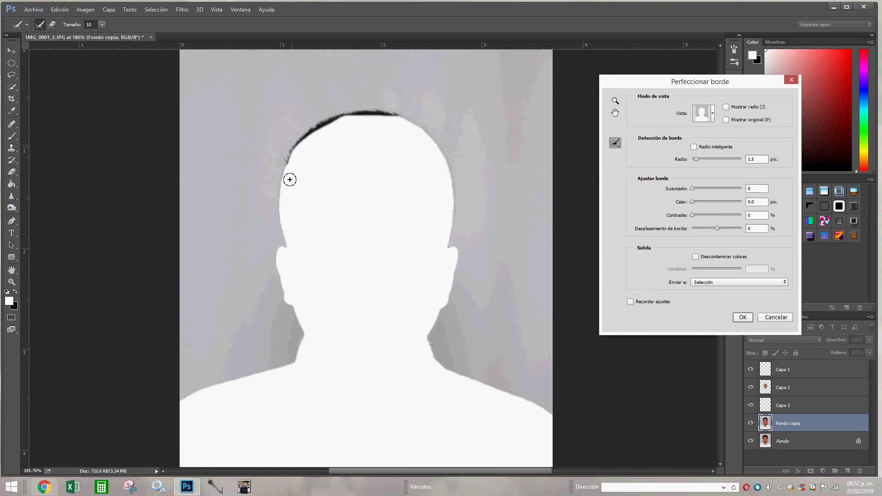
# Apply the refined selection, fill it with white on a new layer, and deselect
pyautogui.click(741, 317)
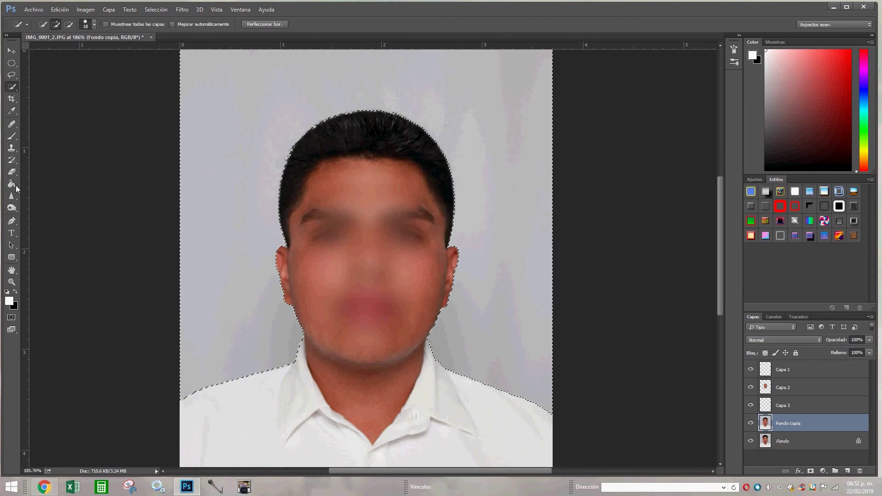
pyautogui.press('g')
pyautogui.click(849, 472)
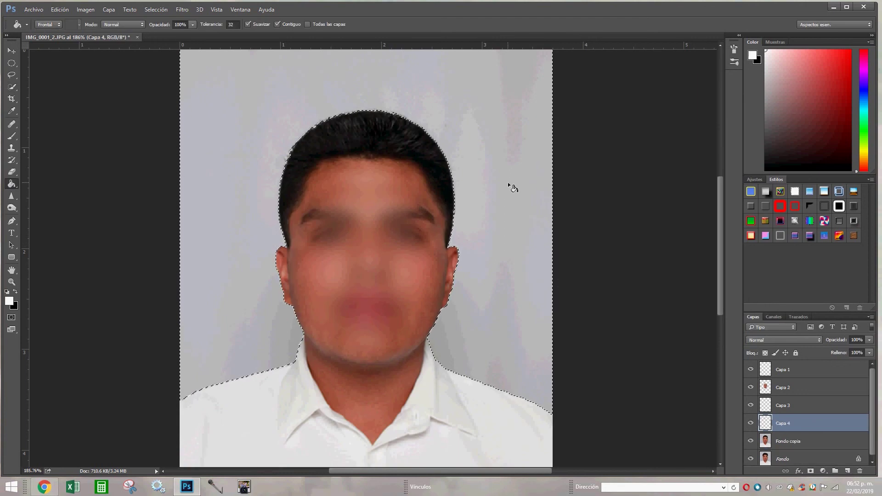
pyautogui.click(508, 183)
pyautogui.hotkey('ctrl', 'd')
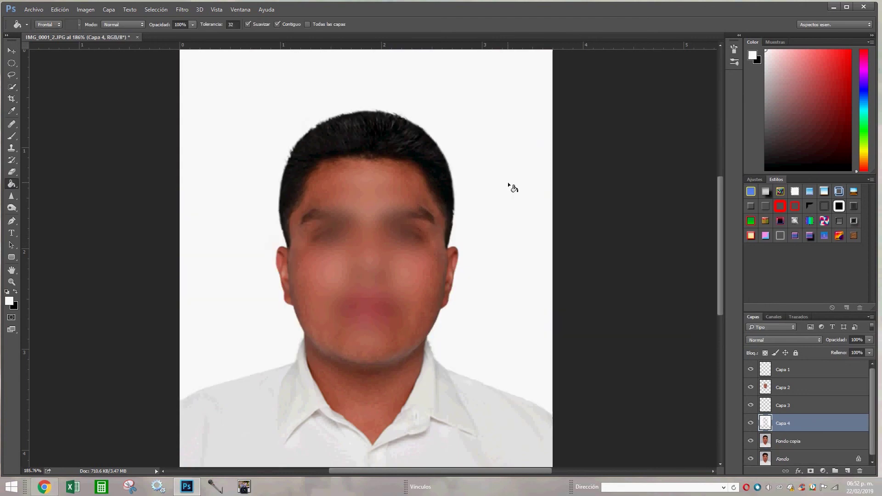
# Zoom out to fit the whole photo and select the Fondo copia layer
pyautogui.click(12, 196)
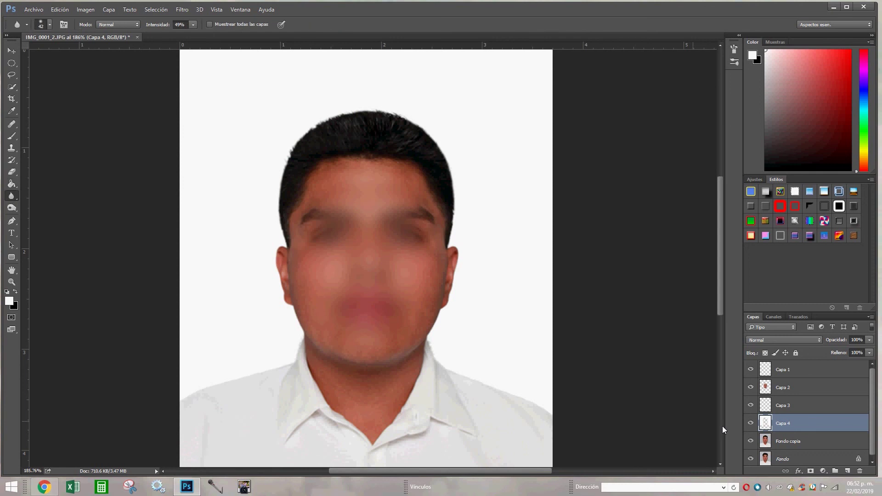
pyautogui.click(12, 282)
pyautogui.keyDown('alt'); pyautogui.click(256, 281); pyautogui.keyUp('alt')
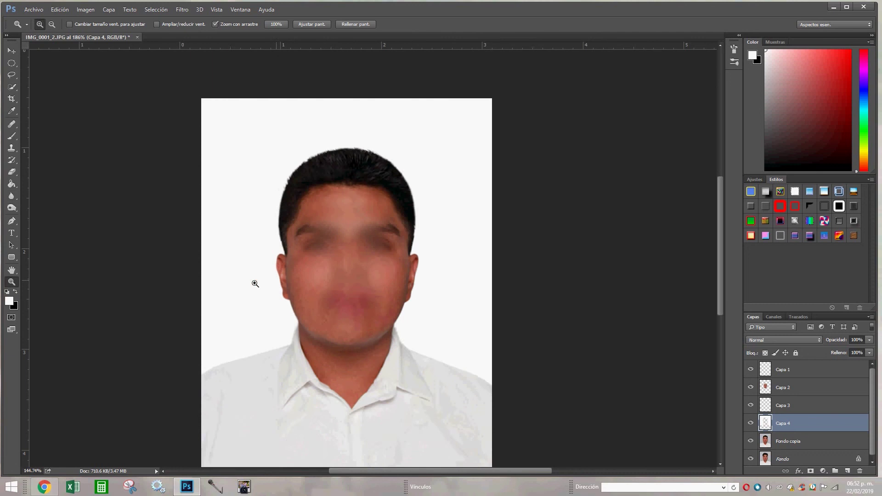
pyautogui.click(399, 198)
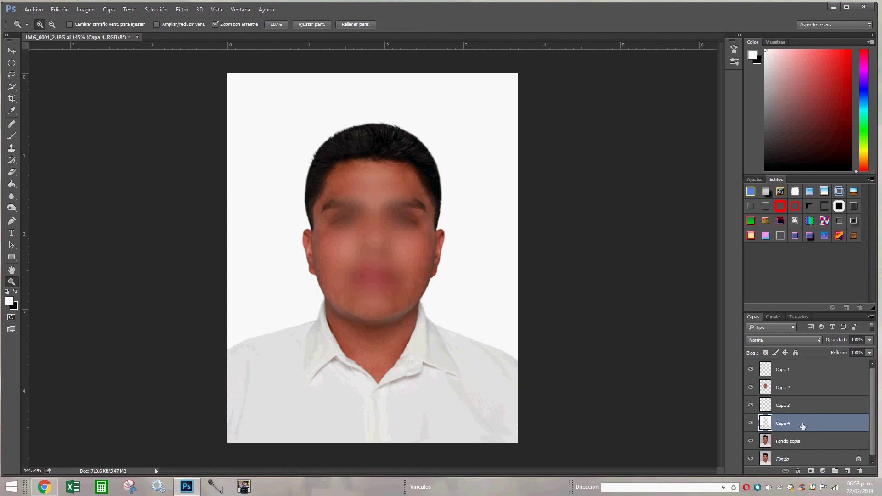
pyautogui.click(795, 442)
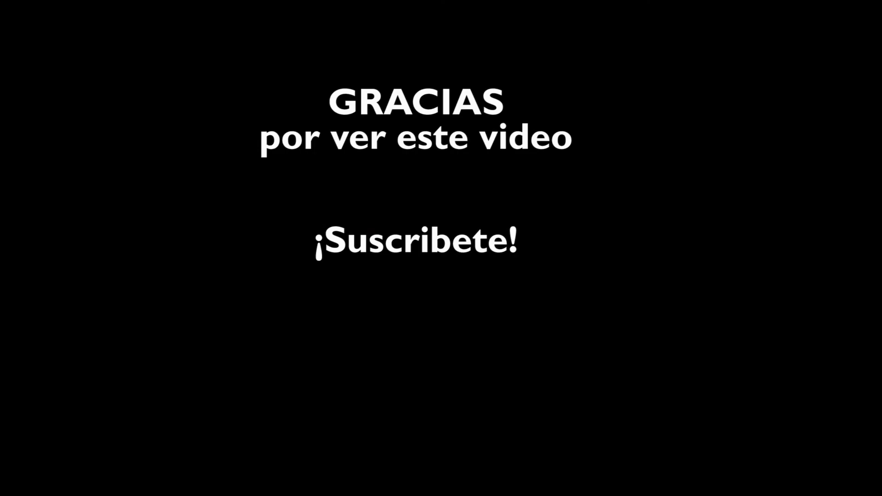